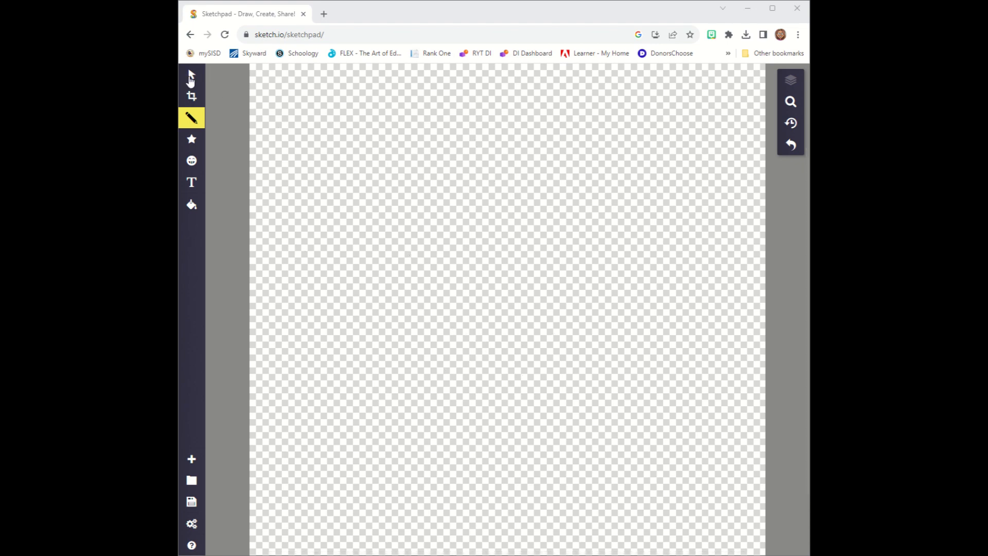
Step: Create a new custom-size canvas with a transparent background
left_click(192, 460)
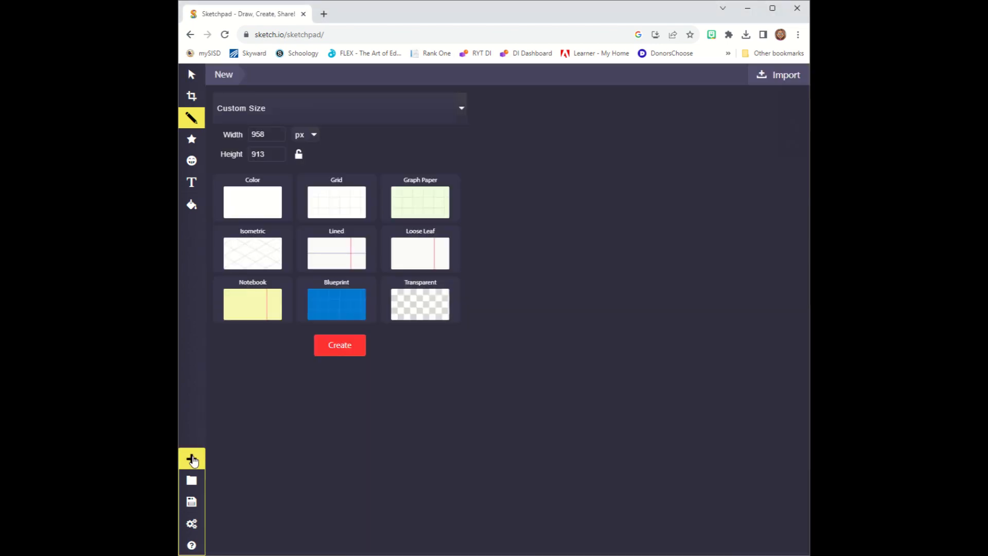
left_click(402, 303)
left_click(333, 347)
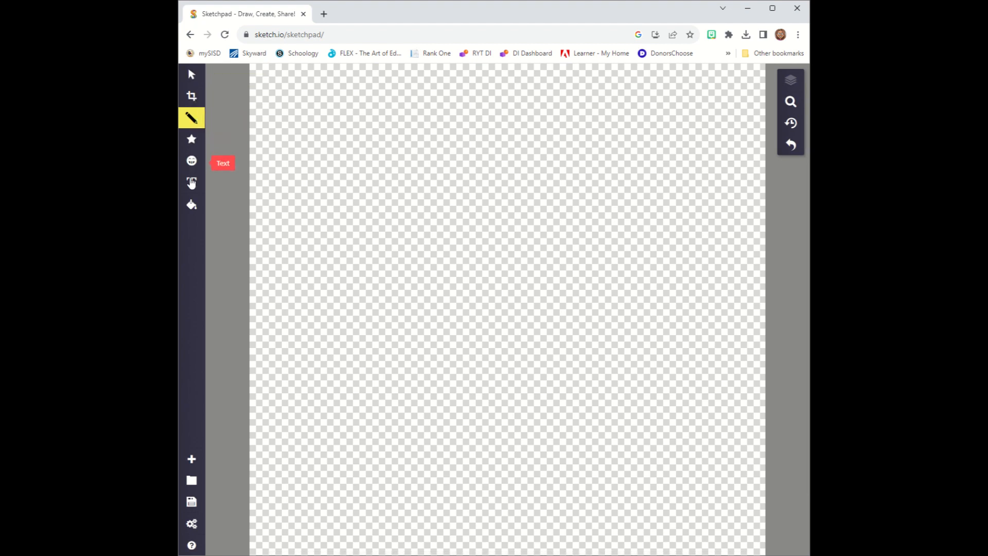
Step: Fill the whole canvas with white (#FFFFFF) using Vector Fill and accept the fill
left_click(191, 211)
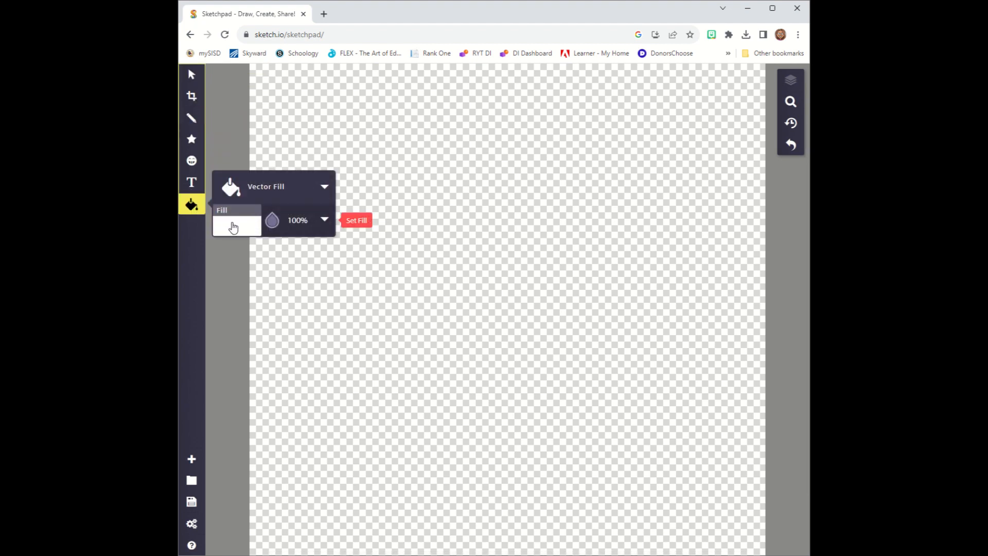
left_click(233, 227)
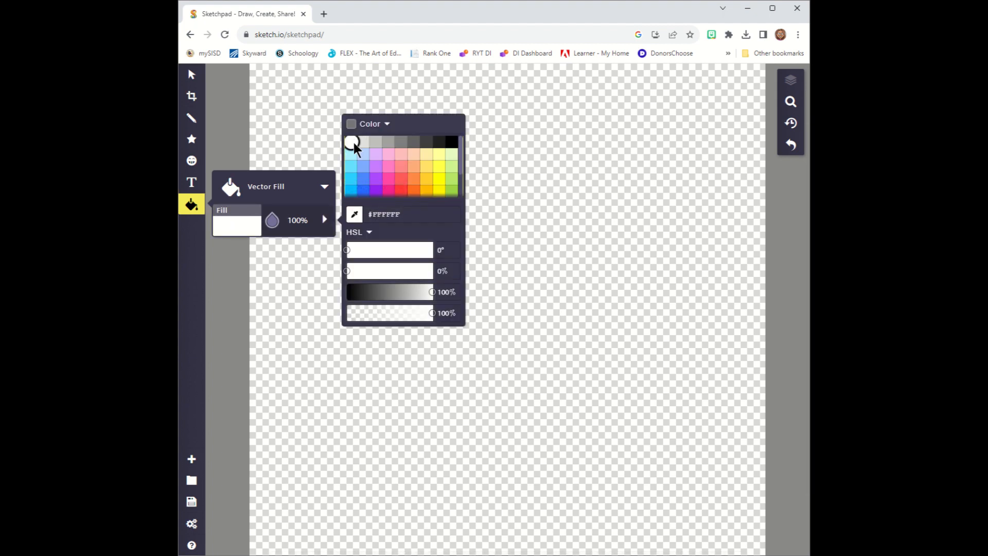
left_click(540, 208)
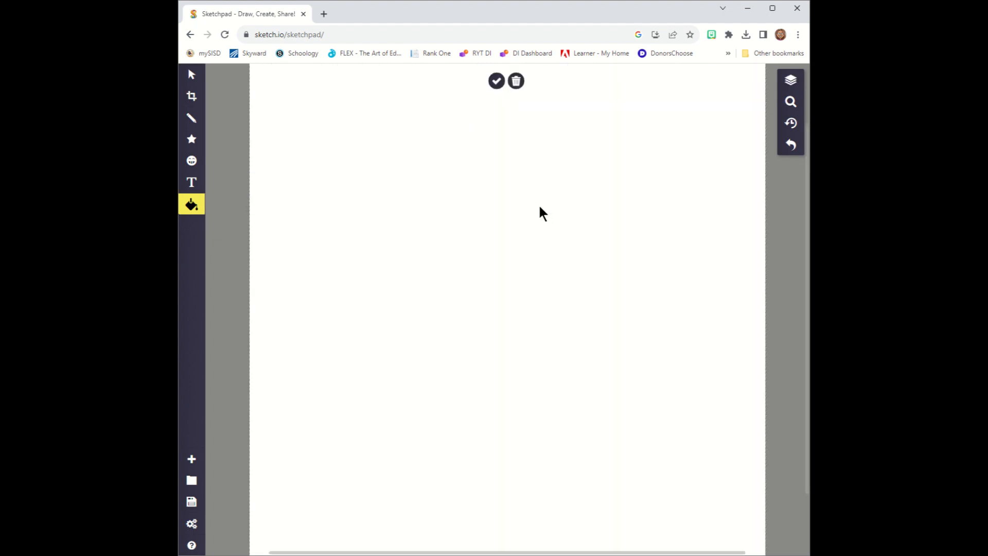
left_click(496, 82)
Step: Import the photo 20230228_065049.jpg as a new layer above the background
left_click(791, 101)
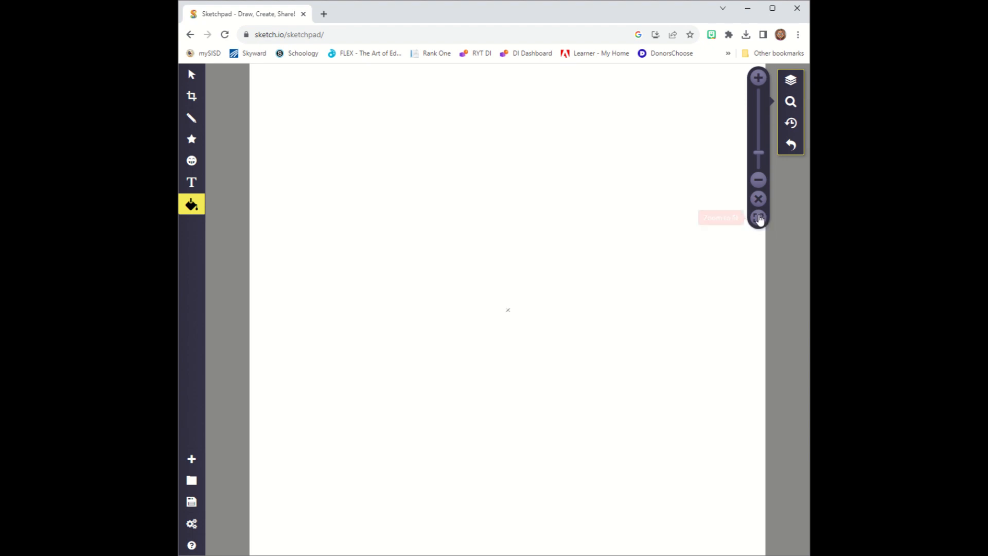
left_click(759, 180)
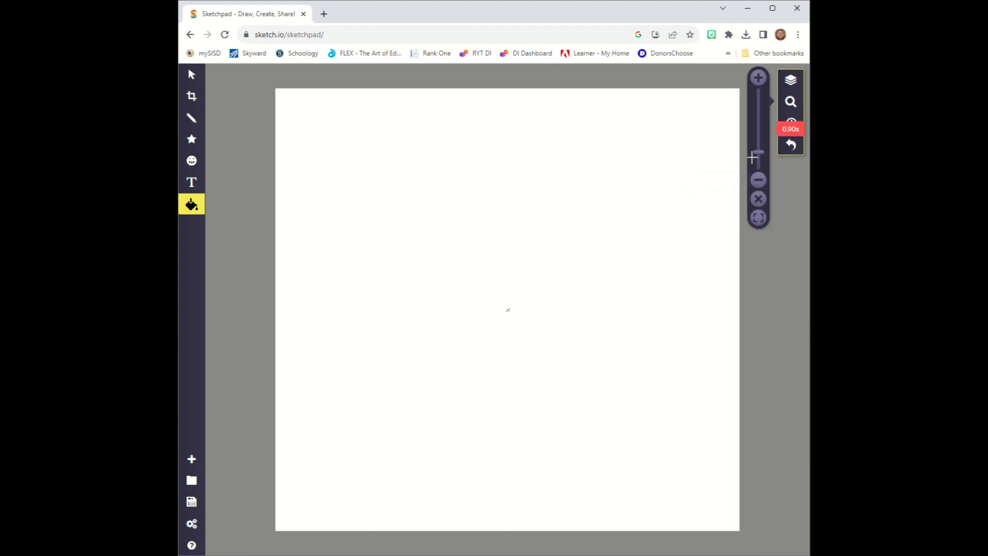
left_click(790, 102)
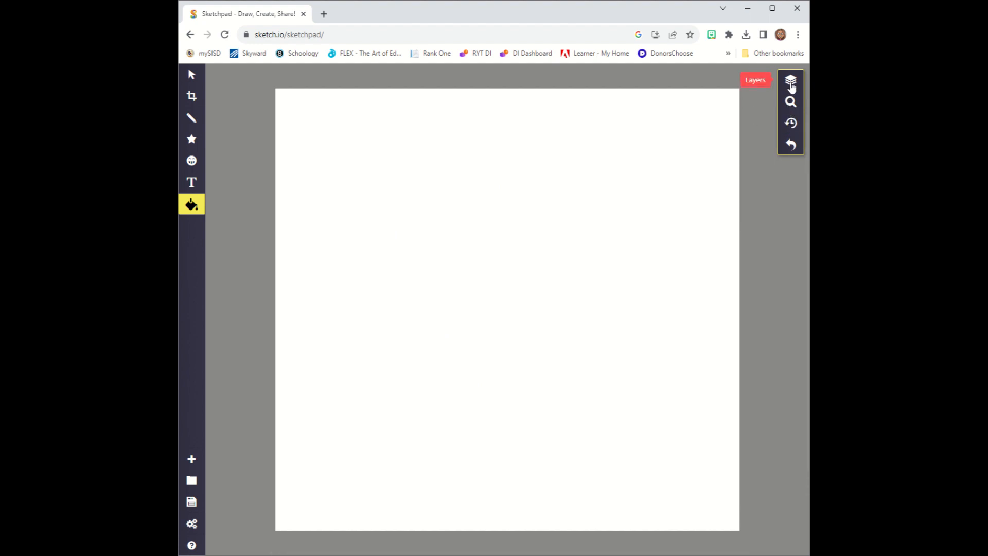
left_click(792, 85)
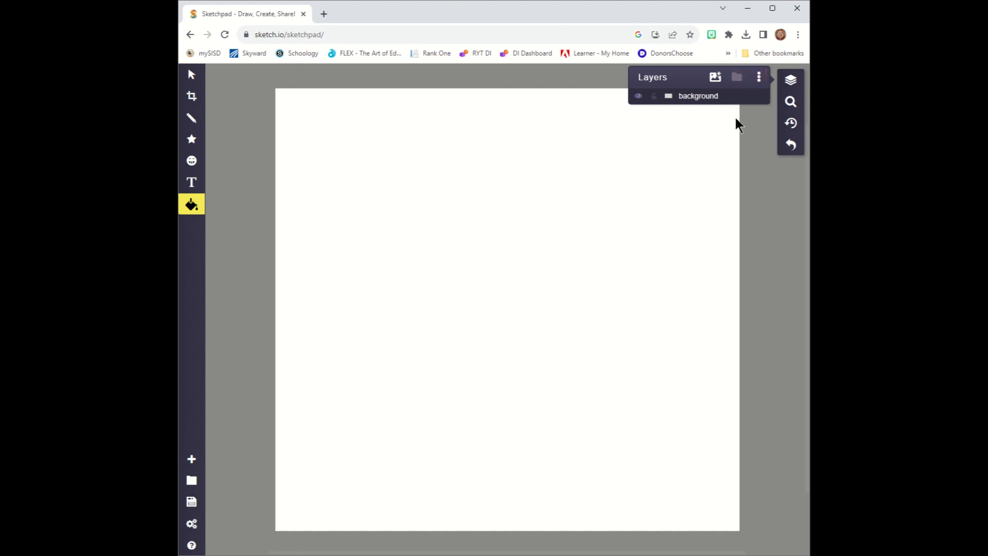
left_click(715, 80)
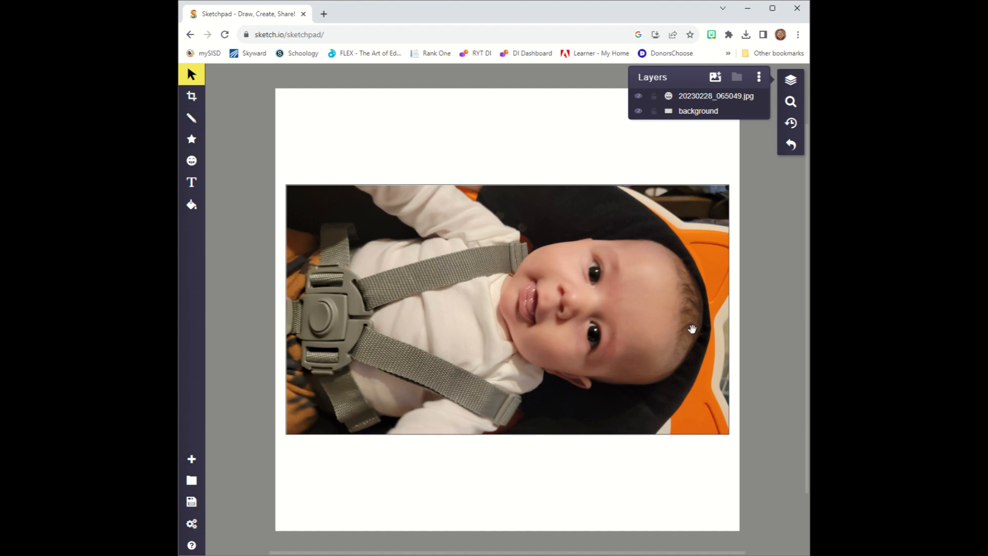
Step: Rotate the imported photo a quarter turn counterclockwise so the baby is upright
left_click(628, 309)
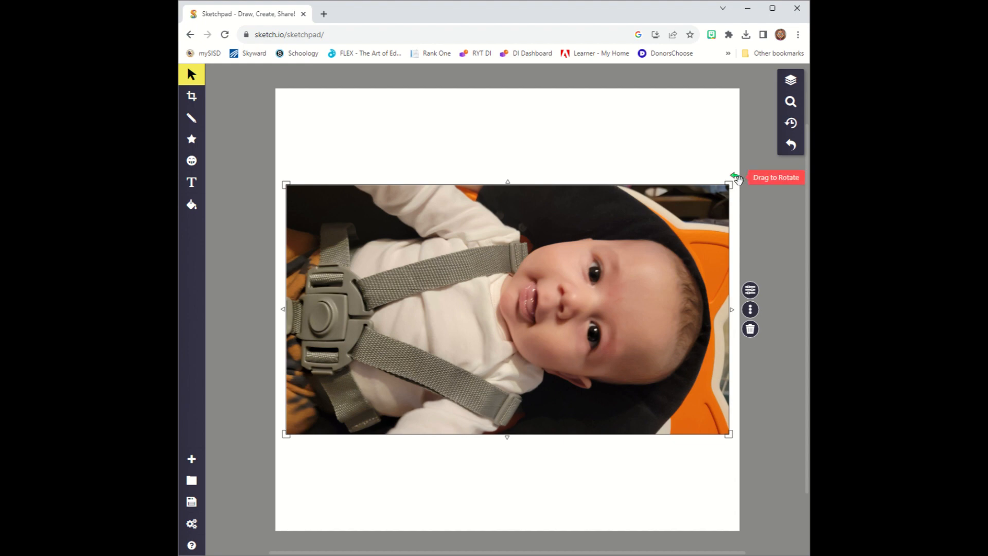
left_click_drag(735, 177, 416, 141)
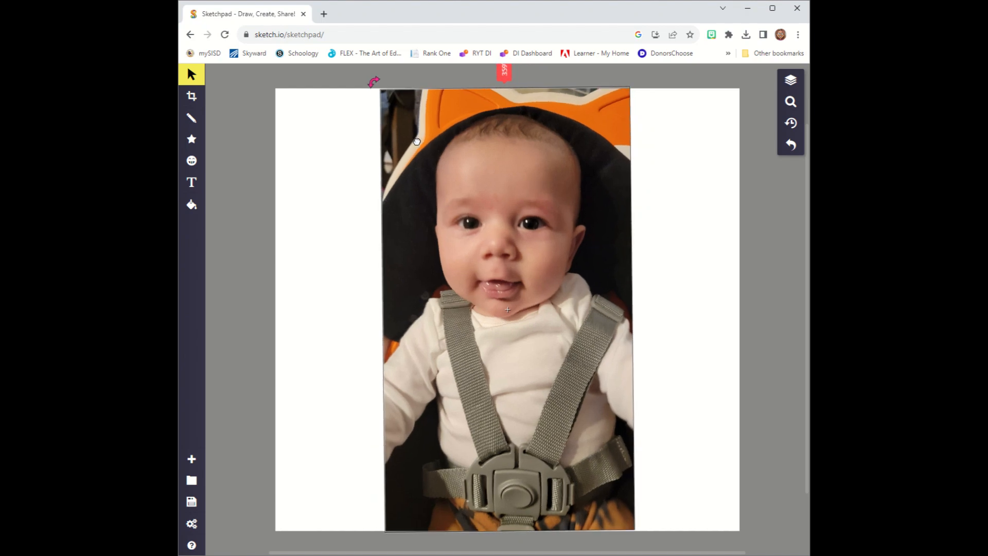
left_click_drag(418, 141, 419, 141)
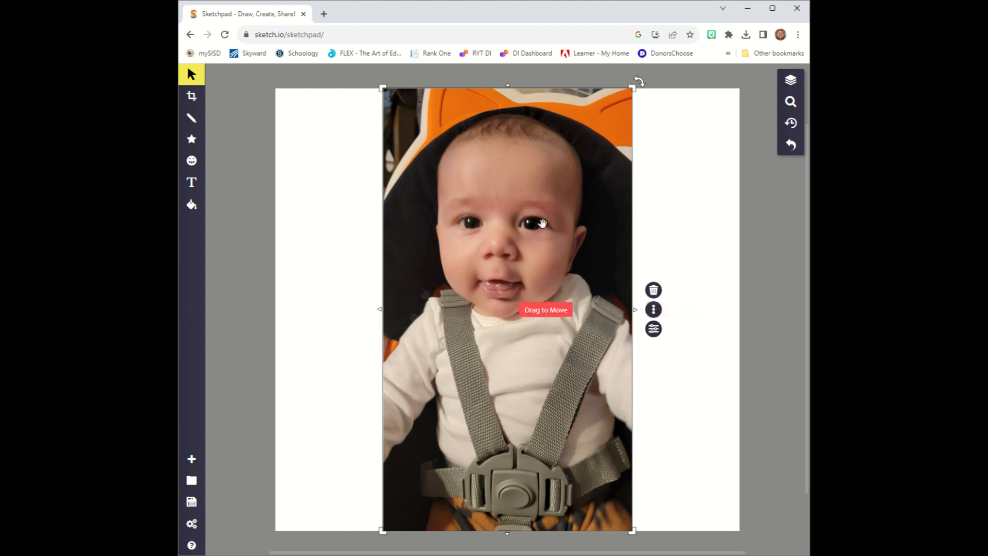
Step: Enlarge and reposition the photo until the baby's face and shoulders fill most of the canvas, then deselect it
left_click_drag(600, 185, 495, 370)
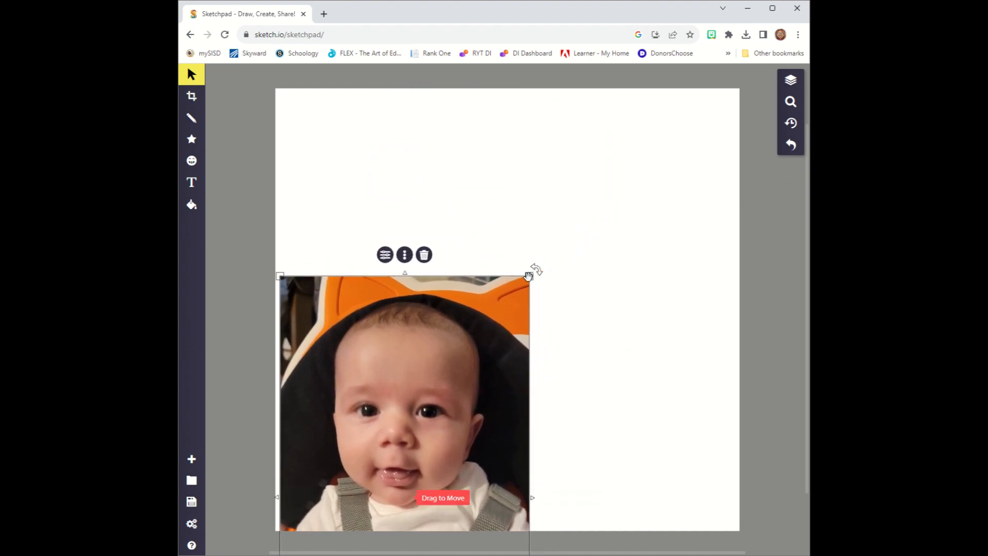
left_click_drag(534, 269, 647, 193)
left_click_drag(570, 225, 533, 337)
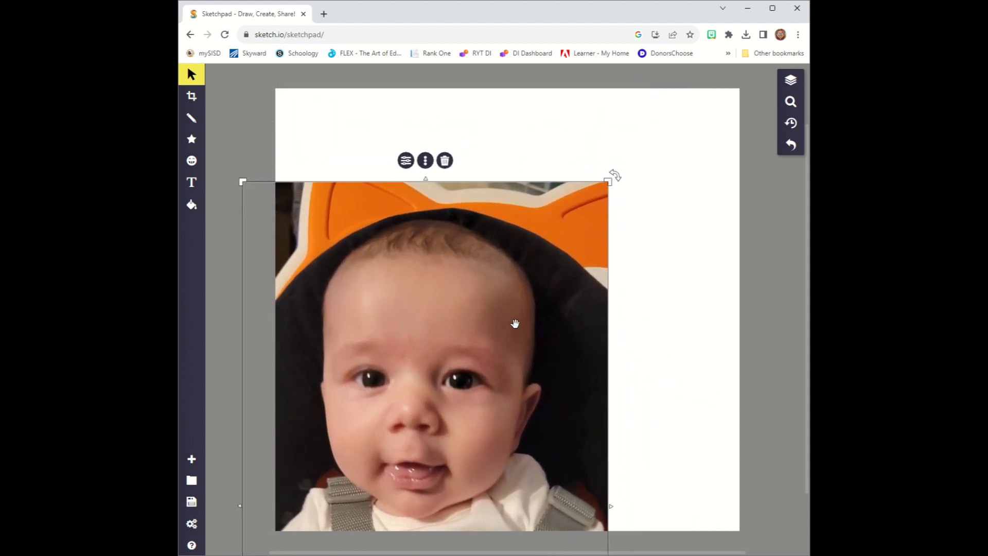
left_click_drag(611, 181, 681, 147)
left_click_drag(576, 214, 608, 212)
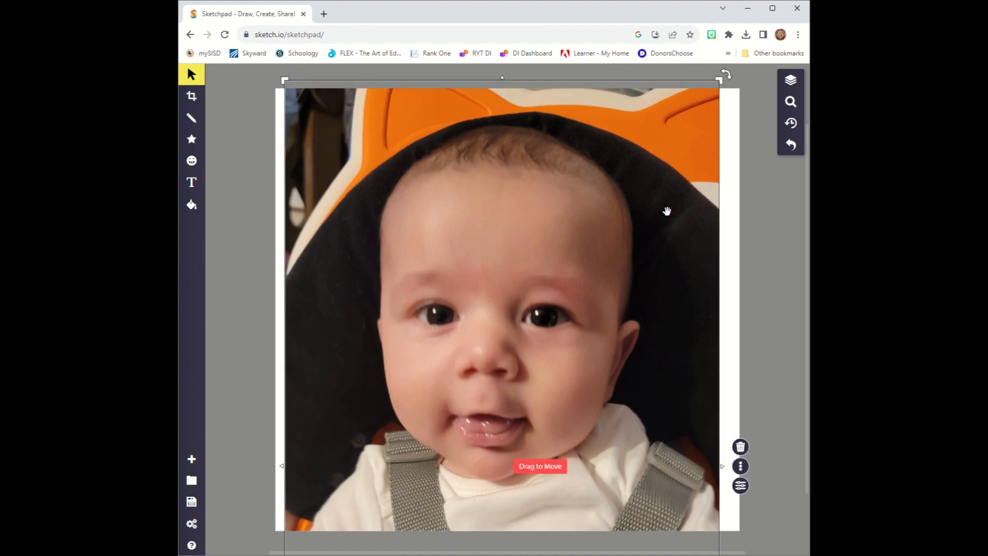
left_click(775, 358)
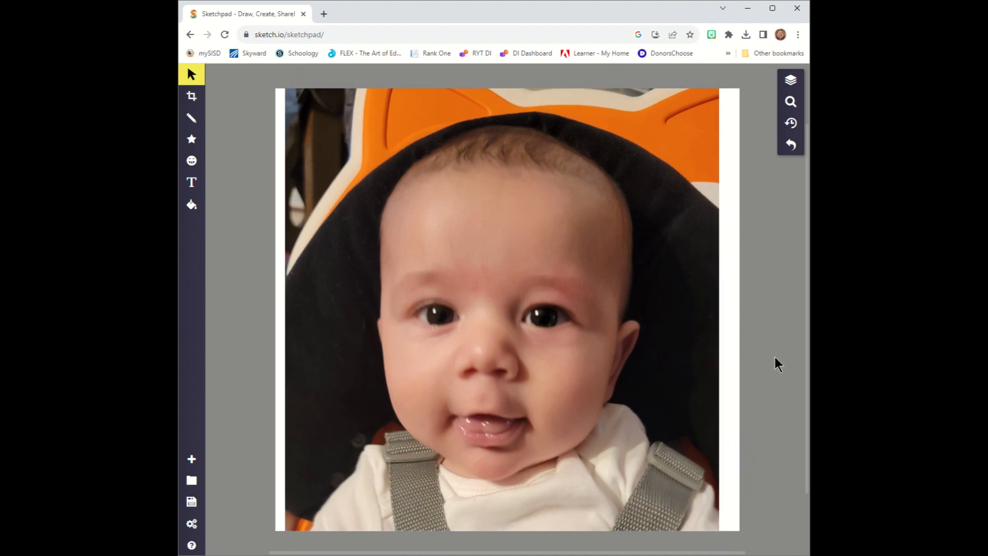
Step: Draw two freehand Pencil test strokes over the photo's upper corners and show the layer list
left_click(790, 80)
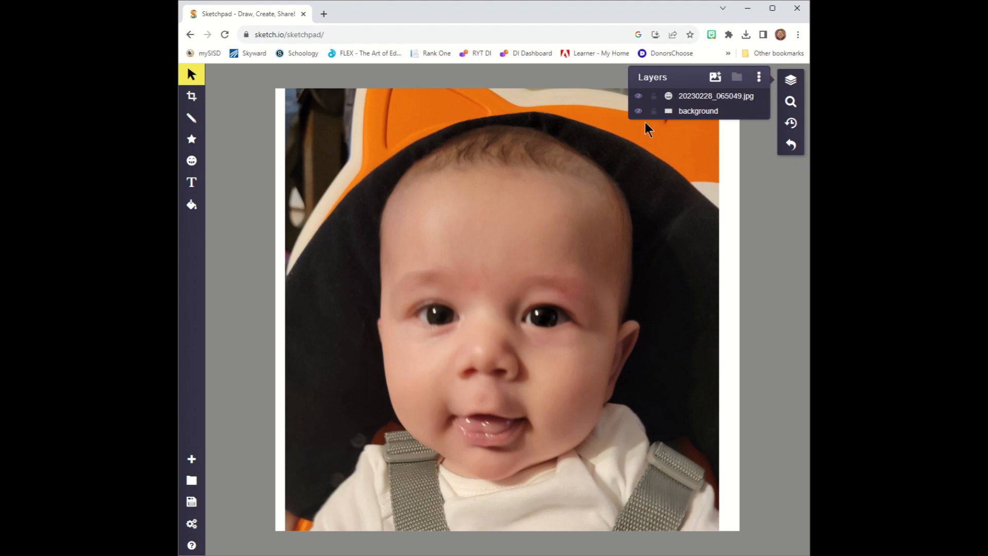
left_click(791, 80)
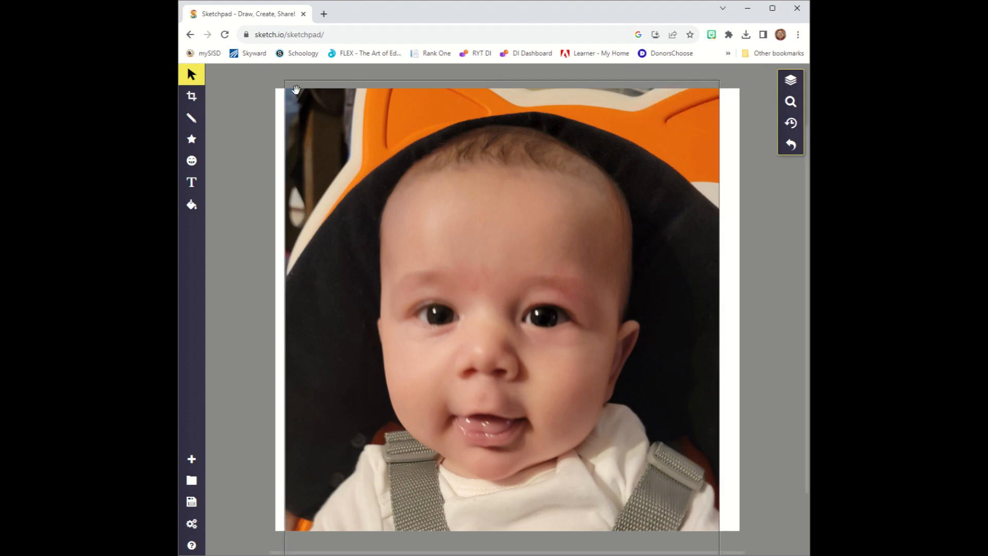
left_click(192, 117)
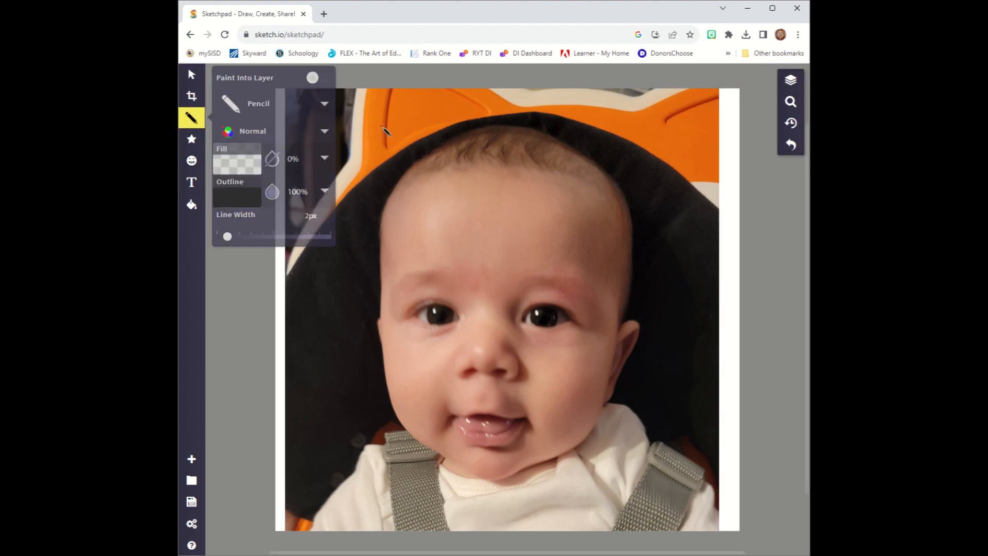
mouse_move(385, 131)
left_mouse_down()
mouse_move(357, 148)
mouse_move(293, 136)
mouse_move(333, 135)
left_mouse_up()
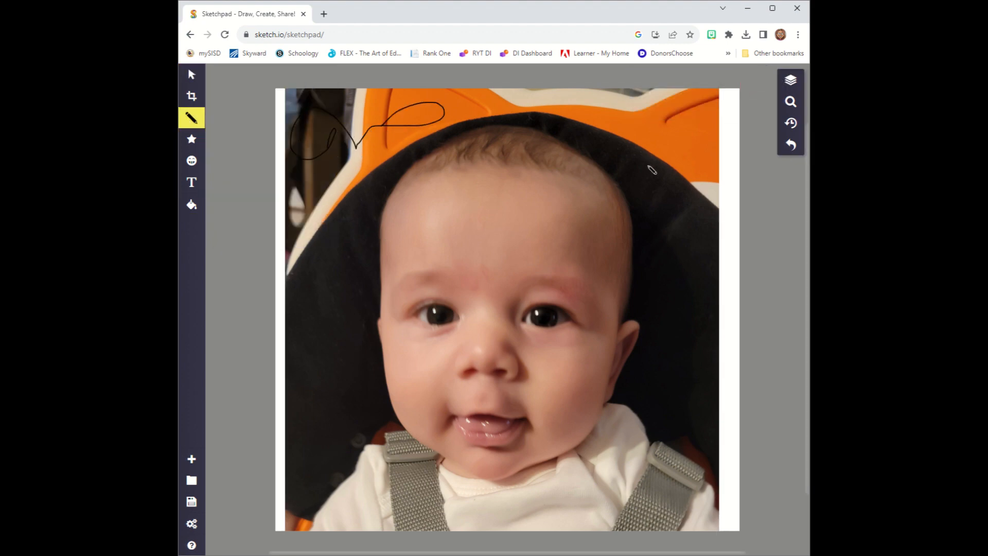
mouse_move(652, 169)
left_mouse_down()
mouse_move(656, 122)
mouse_move(650, 145)
mouse_move(694, 226)
left_mouse_up()
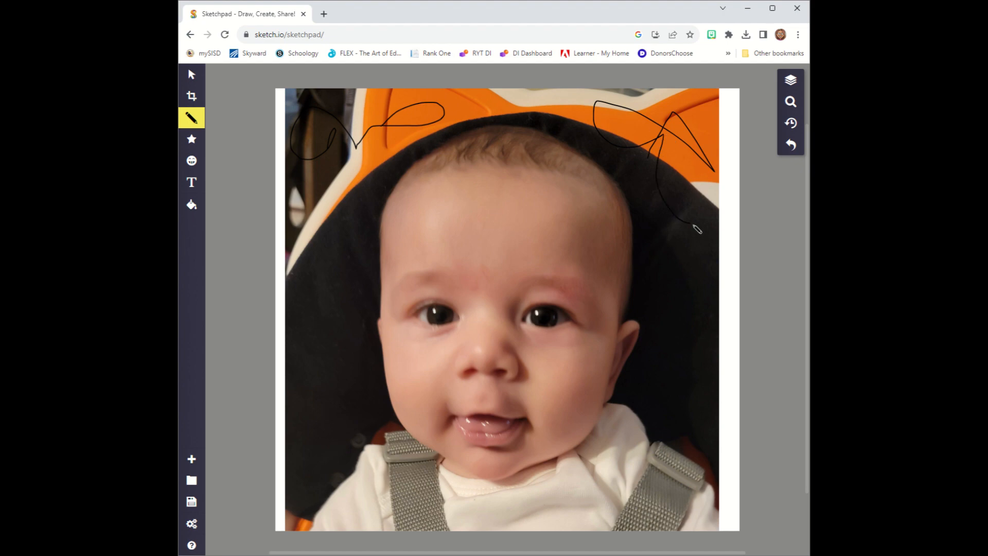
left_click(791, 83)
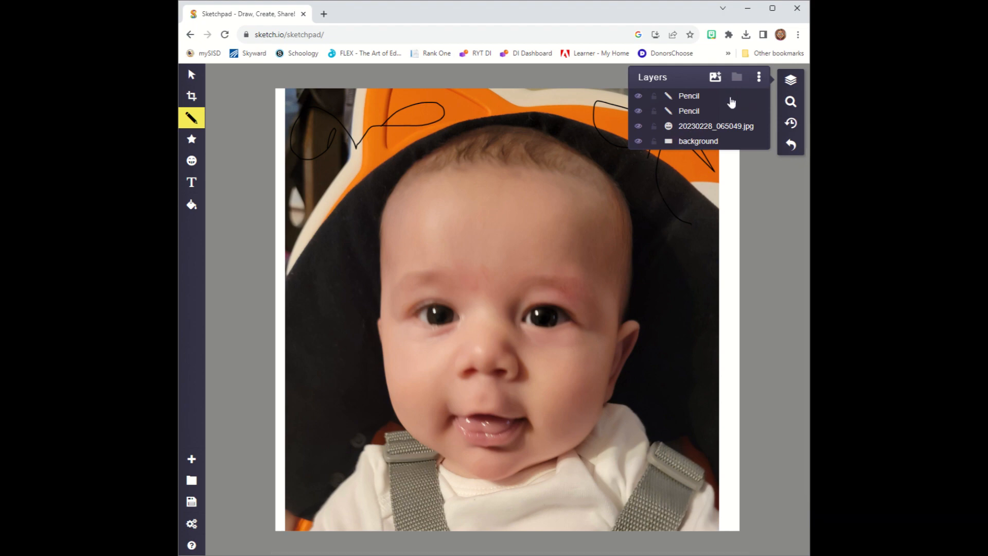
Step: Undo both test pencil strokes and check the layer list
left_click(791, 145)
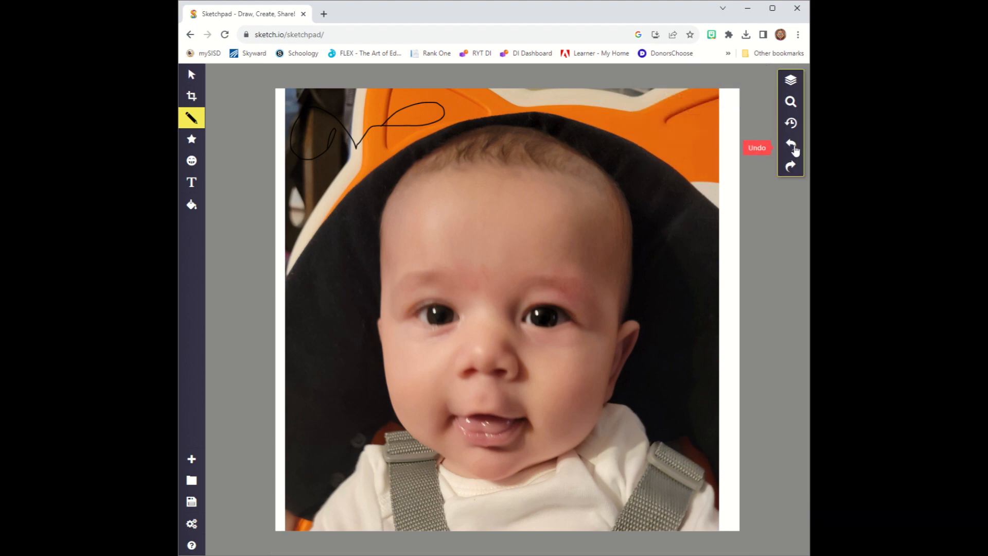
left_click(791, 145)
left_click(788, 79)
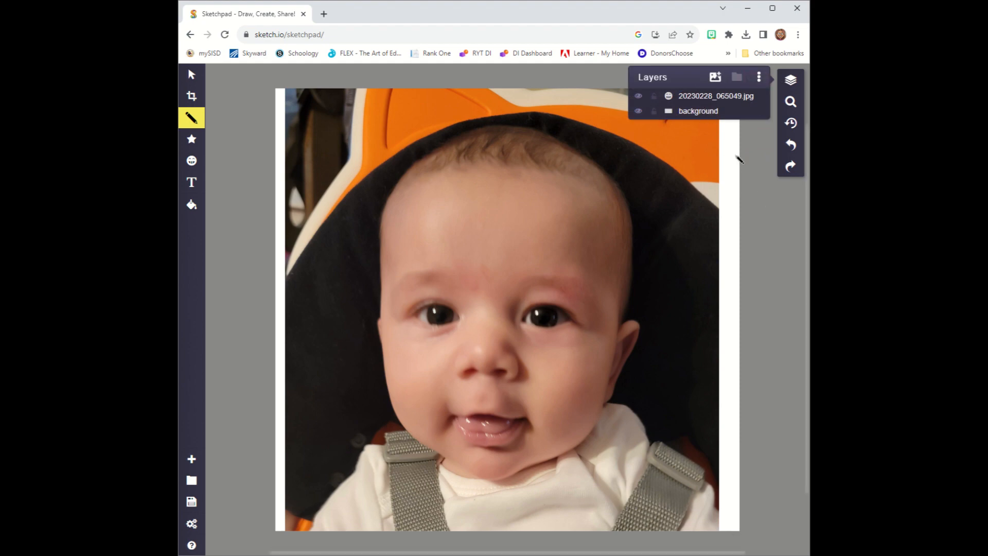
left_click(790, 79)
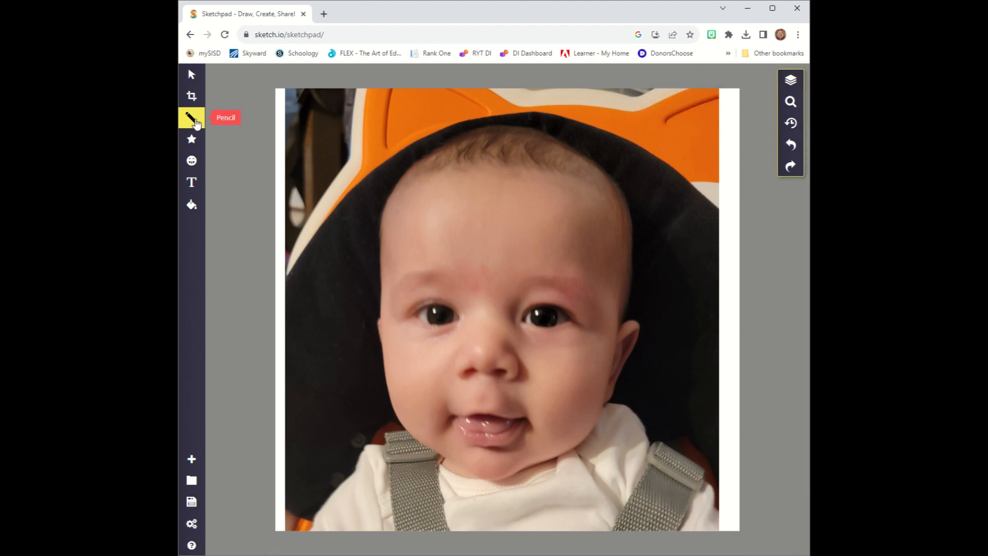
Step: Trace the baby's shoulders, strap buckle, head outline, ears and chin over the photo with the Pencil
left_click(196, 124)
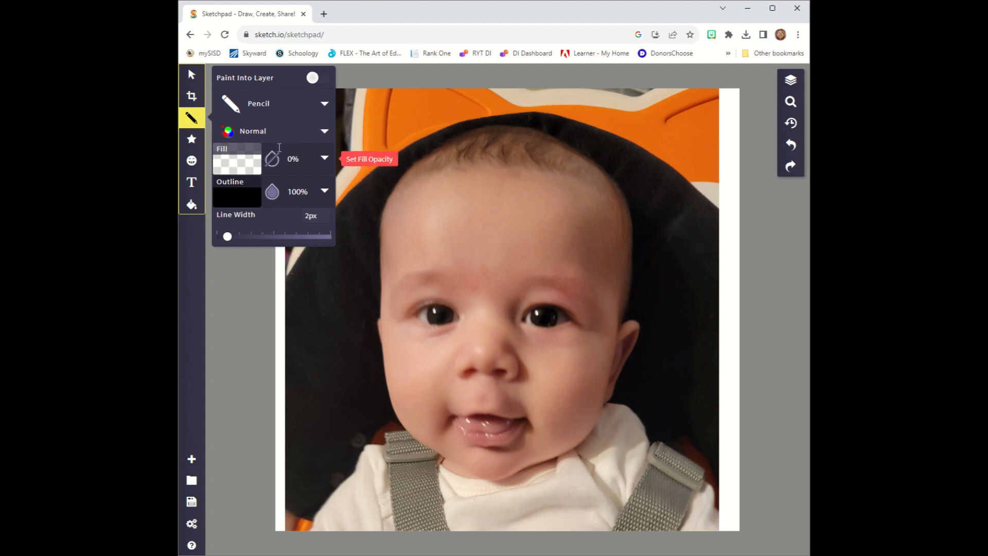
left_click(191, 118)
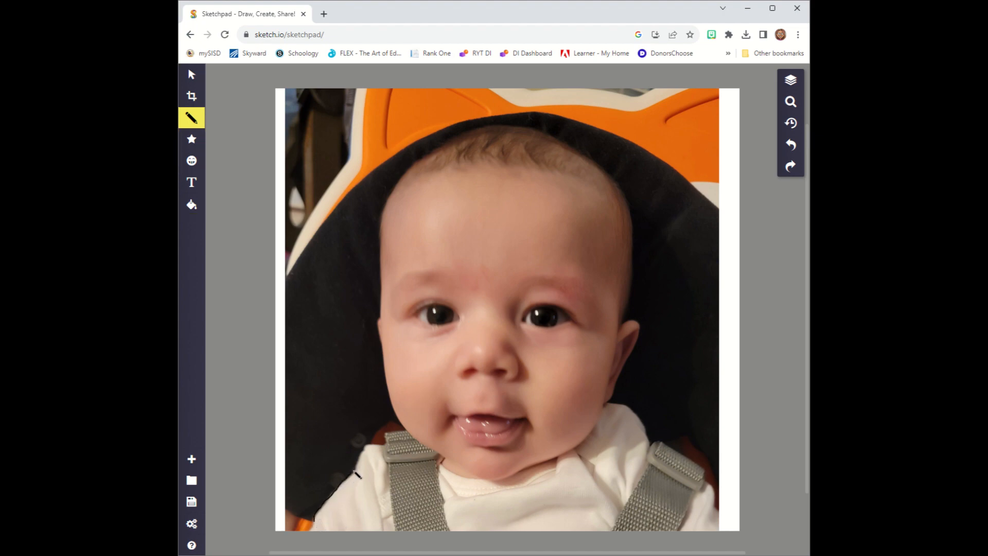
mouse_move(368, 451)
left_mouse_down()
mouse_move(405, 432)
mouse_move(417, 443)
mouse_move(399, 442)
mouse_move(393, 455)
mouse_move(436, 451)
left_mouse_up()
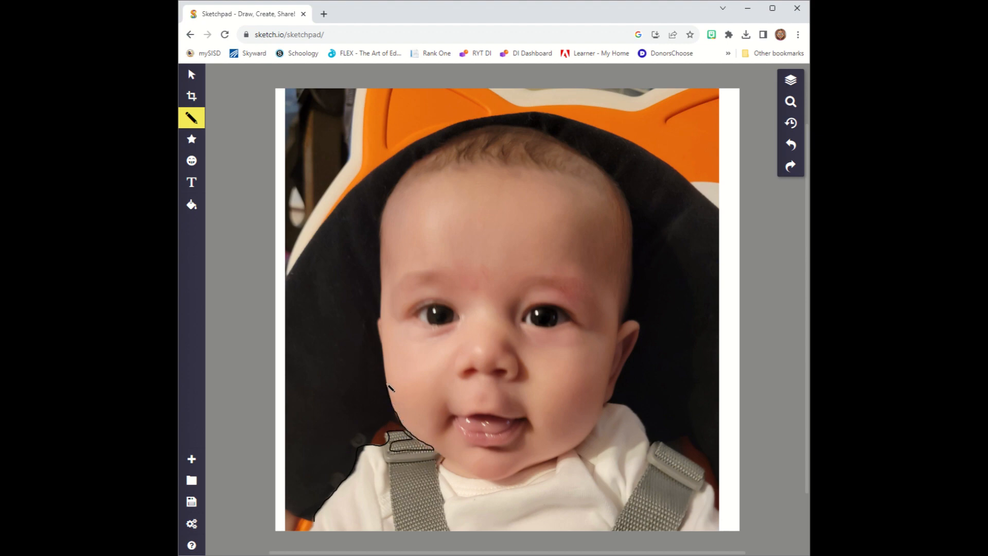
mouse_move(390, 388)
left_mouse_down()
mouse_move(385, 320)
mouse_move(384, 344)
mouse_move(385, 330)
left_mouse_up()
mouse_move(380, 284)
left_mouse_down()
mouse_move(385, 206)
mouse_move(405, 179)
mouse_move(505, 131)
mouse_move(571, 152)
mouse_move(615, 191)
mouse_move(633, 265)
left_mouse_up()
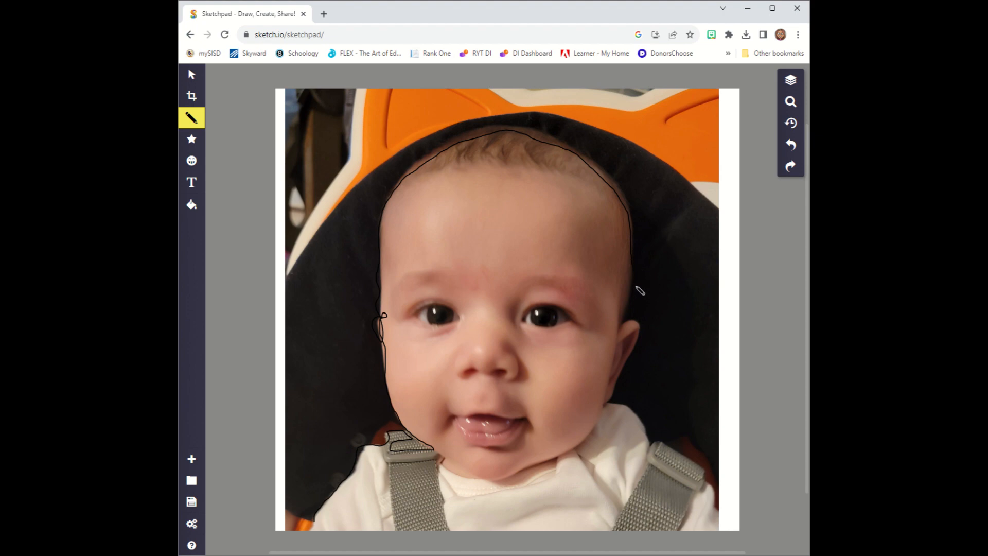
mouse_move(619, 326)
left_mouse_down()
mouse_move(609, 407)
mouse_move(640, 323)
mouse_move(618, 337)
mouse_move(637, 332)
mouse_move(622, 342)
mouse_move(624, 364)
mouse_move(585, 444)
mouse_move(494, 483)
mouse_move(434, 449)
mouse_move(445, 459)
mouse_move(439, 469)
mouse_move(478, 484)
mouse_move(468, 481)
mouse_move(558, 458)
mouse_move(558, 471)
mouse_move(587, 470)
mouse_move(581, 451)
mouse_move(610, 408)
mouse_move(628, 407)
mouse_move(654, 444)
mouse_move(611, 405)
mouse_move(618, 338)
left_mouse_up()
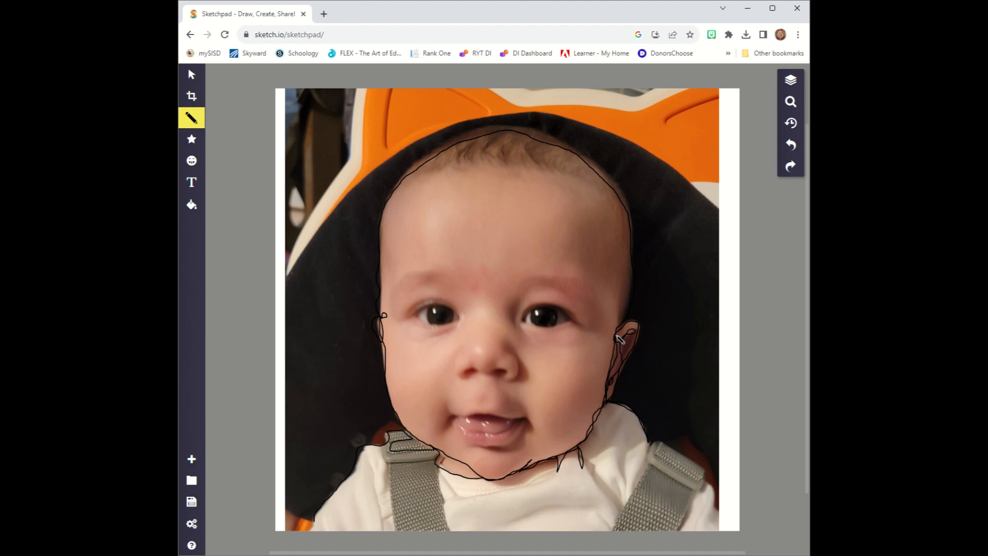
Step: Trace the hairline, the temple shadow, the eyebrow and eye nearest the large ear, and the nose with its nostrils
left_click_drag(616, 336, 620, 325)
mouse_move(623, 315)
left_mouse_down()
mouse_move(617, 284)
mouse_move(589, 265)
mouse_move(613, 200)
mouse_move(607, 210)
mouse_move(605, 195)
mouse_move(543, 170)
mouse_move(421, 173)
mouse_move(402, 188)
mouse_move(449, 181)
mouse_move(458, 165)
mouse_move(491, 179)
mouse_move(559, 179)
mouse_move(591, 195)
mouse_move(610, 220)
mouse_move(586, 238)
mouse_move(584, 286)
mouse_move(541, 280)
mouse_move(527, 293)
mouse_move(552, 283)
mouse_move(588, 292)
mouse_move(539, 280)
mouse_move(527, 288)
mouse_move(587, 294)
mouse_move(578, 258)
mouse_move(618, 297)
mouse_move(618, 336)
mouse_move(551, 304)
mouse_move(527, 321)
mouse_move(569, 329)
left_mouse_up()
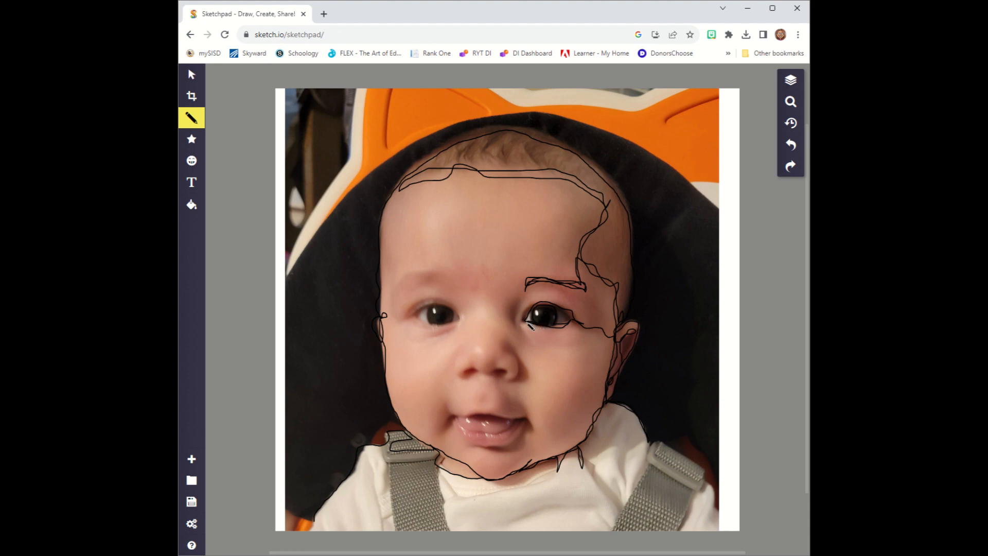
mouse_move(518, 324)
left_mouse_down()
mouse_move(521, 301)
mouse_move(527, 337)
mouse_move(515, 326)
mouse_move(525, 345)
mouse_move(546, 348)
mouse_move(516, 326)
mouse_move(520, 345)
mouse_move(509, 352)
mouse_move(526, 369)
left_mouse_up()
mouse_move(500, 375)
left_mouse_down()
mouse_move(478, 369)
mouse_move(496, 365)
mouse_move(497, 377)
mouse_move(471, 365)
mouse_move(482, 381)
mouse_move(467, 382)
mouse_move(460, 360)
mouse_move(454, 383)
mouse_move(457, 360)
mouse_move(471, 381)
mouse_move(484, 371)
mouse_move(520, 377)
mouse_move(516, 352)
mouse_move(504, 359)
mouse_move(505, 345)
mouse_move(476, 345)
mouse_move(507, 351)
left_mouse_up()
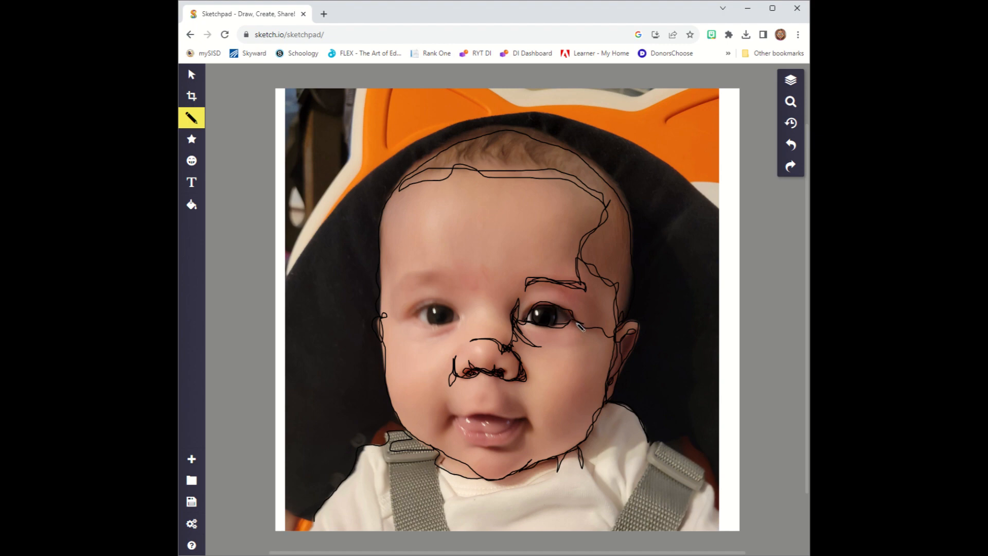
Step: Outline the cheek shadow beside the jaw and trace the lips and mouth corners with the Pencil
mouse_move(576, 323)
left_mouse_down()
mouse_move(621, 347)
mouse_move(617, 381)
mouse_move(592, 397)
mouse_move(595, 429)
mouse_move(523, 460)
mouse_move(523, 446)
mouse_move(475, 448)
left_mouse_up()
mouse_move(450, 415)
left_mouse_down()
mouse_move(484, 447)
mouse_move(515, 451)
mouse_move(529, 421)
left_mouse_up()
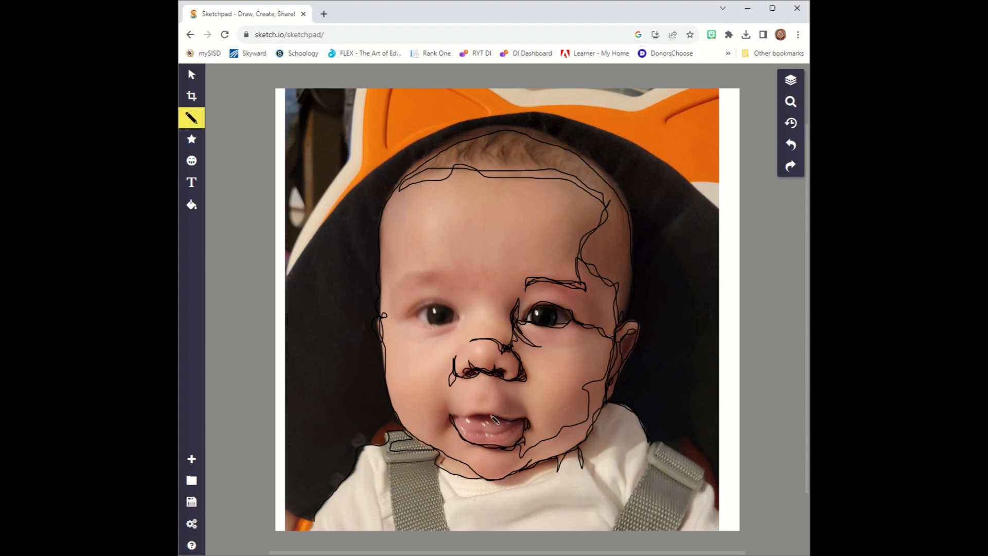
left_click_drag(445, 404, 455, 425)
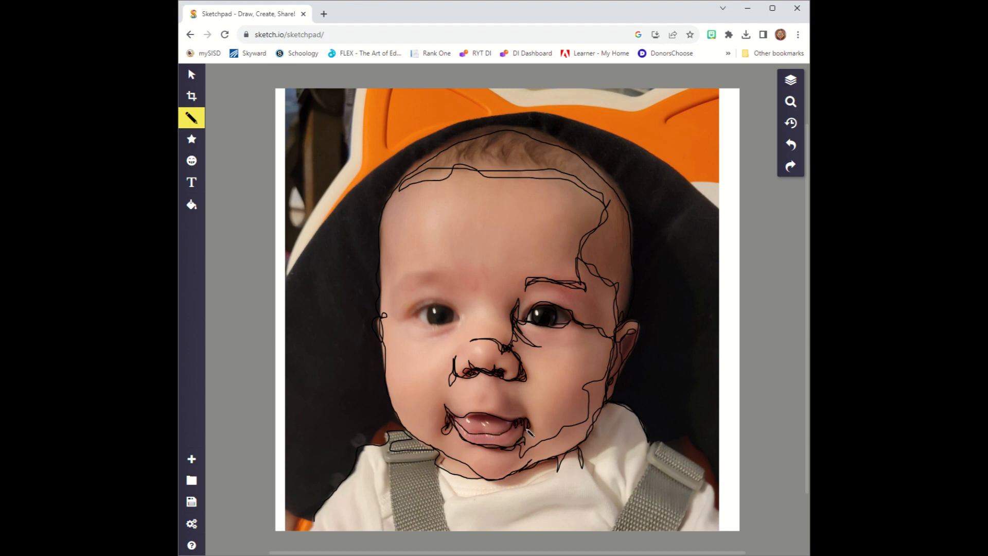
Step: Trace the shadow beside the mouth, the upper-lip groove, the remaining eye, its eyebrow and forehead shadow, and scribble loops over the hair and temple
mouse_move(529, 431)
left_mouse_down()
mouse_move(491, 445)
mouse_move(521, 435)
left_mouse_up()
mouse_move(484, 400)
left_mouse_down()
mouse_move(492, 419)
mouse_move(530, 424)
mouse_move(509, 386)
mouse_move(506, 398)
mouse_move(530, 392)
mouse_move(534, 446)
mouse_move(535, 430)
mouse_move(545, 452)
mouse_move(535, 443)
mouse_move(476, 450)
mouse_move(446, 423)
mouse_move(453, 444)
mouse_move(442, 454)
mouse_move(477, 473)
mouse_move(401, 421)
mouse_move(392, 319)
mouse_move(442, 302)
mouse_move(463, 318)
mouse_move(427, 305)
mouse_move(437, 341)
mouse_move(463, 328)
left_mouse_up()
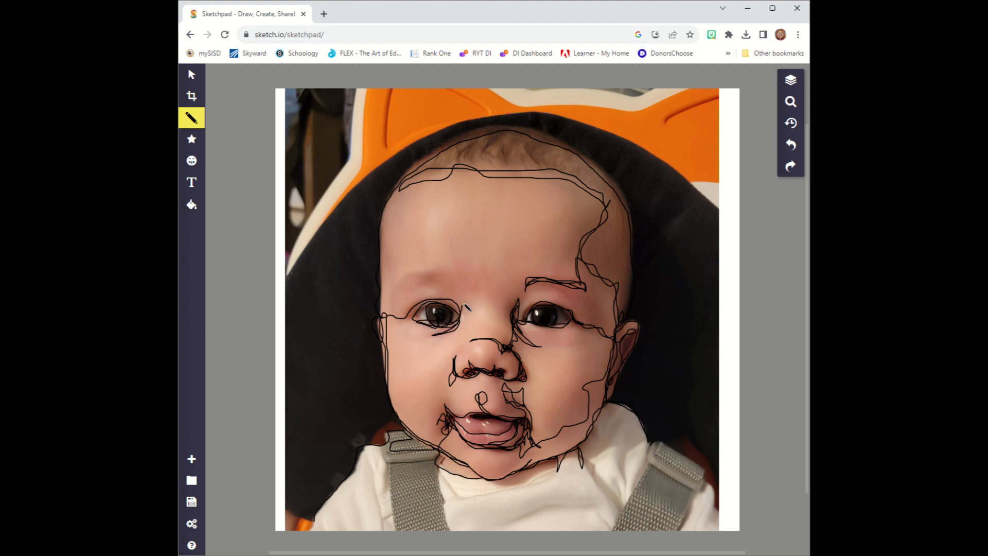
mouse_move(466, 306)
left_mouse_down()
mouse_move(465, 285)
mouse_move(431, 275)
left_mouse_up()
mouse_move(406, 289)
left_mouse_down()
mouse_move(470, 284)
mouse_move(415, 283)
mouse_move(450, 278)
mouse_move(467, 262)
mouse_move(470, 280)
mouse_move(471, 238)
mouse_move(391, 245)
mouse_move(399, 185)
mouse_move(386, 247)
mouse_move(384, 348)
mouse_move(401, 196)
mouse_move(493, 132)
mouse_move(491, 160)
mouse_move(469, 163)
mouse_move(512, 138)
mouse_move(515, 156)
mouse_move(497, 170)
mouse_move(515, 140)
mouse_move(534, 144)
mouse_move(516, 174)
mouse_move(524, 150)
mouse_move(539, 156)
mouse_move(538, 177)
mouse_move(551, 157)
mouse_move(564, 171)
mouse_move(539, 165)
mouse_move(548, 151)
mouse_move(568, 159)
mouse_move(569, 181)
mouse_move(595, 169)
mouse_move(591, 188)
mouse_move(624, 207)
mouse_move(605, 266)
mouse_move(627, 291)
mouse_move(629, 316)
mouse_move(620, 208)
mouse_move(585, 167)
mouse_move(606, 195)
mouse_move(579, 191)
mouse_move(590, 207)
mouse_move(598, 187)
mouse_move(538, 142)
left_mouse_up()
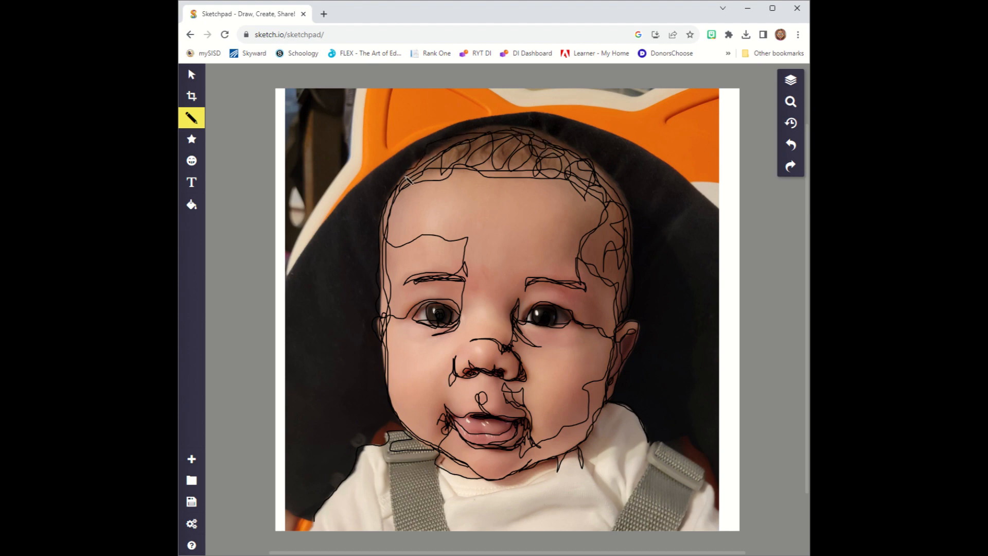
Step: Add denser scribbles to the hair, refine the cheek shadow beside the large ear, and outline the untraced shoulder and strap buckle with the Pencil
mouse_move(408, 178)
left_mouse_down()
mouse_move(462, 140)
mouse_move(508, 133)
mouse_move(467, 140)
mouse_move(472, 156)
mouse_move(517, 151)
mouse_move(513, 165)
mouse_move(452, 168)
mouse_move(540, 168)
mouse_move(581, 177)
mouse_move(611, 198)
mouse_move(568, 155)
mouse_move(616, 190)
left_mouse_up()
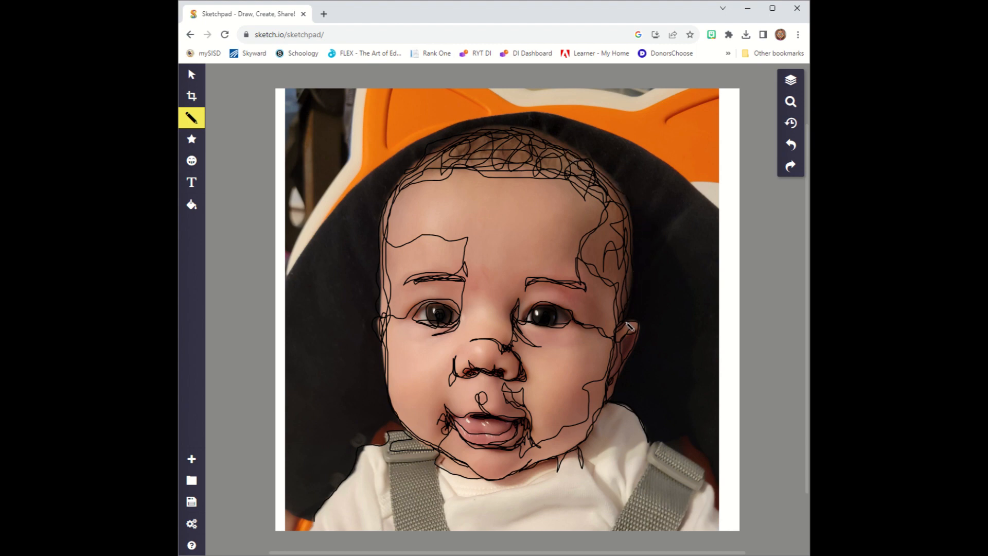
mouse_move(629, 326)
left_mouse_down()
mouse_move(598, 309)
mouse_move(592, 336)
mouse_move(611, 343)
mouse_move(588, 348)
mouse_move(612, 361)
mouse_move(610, 371)
mouse_move(578, 440)
left_mouse_up()
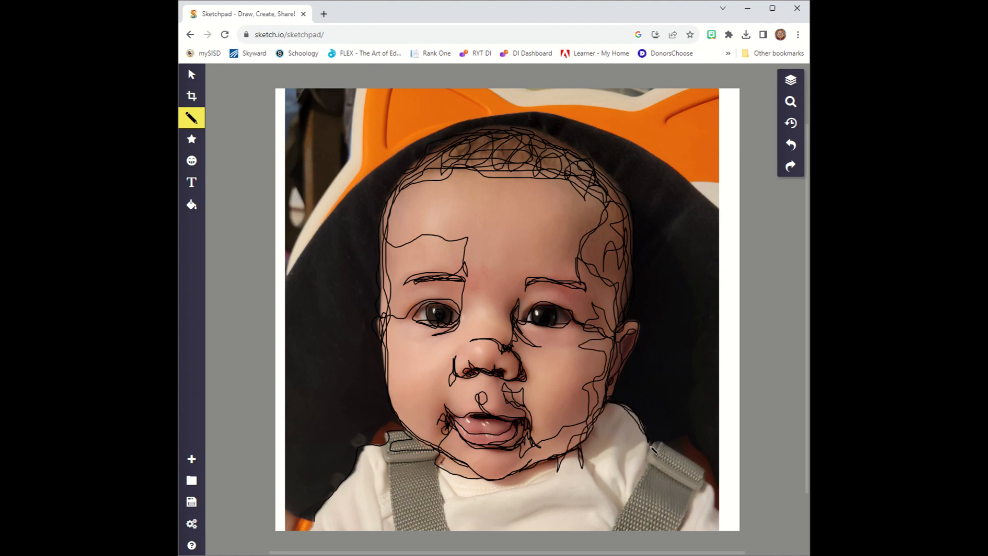
mouse_move(652, 463)
left_mouse_down()
mouse_move(702, 491)
mouse_move(703, 480)
mouse_move(658, 455)
mouse_move(666, 441)
mouse_move(658, 449)
mouse_move(708, 473)
mouse_move(702, 482)
mouse_move(721, 522)
left_mouse_up()
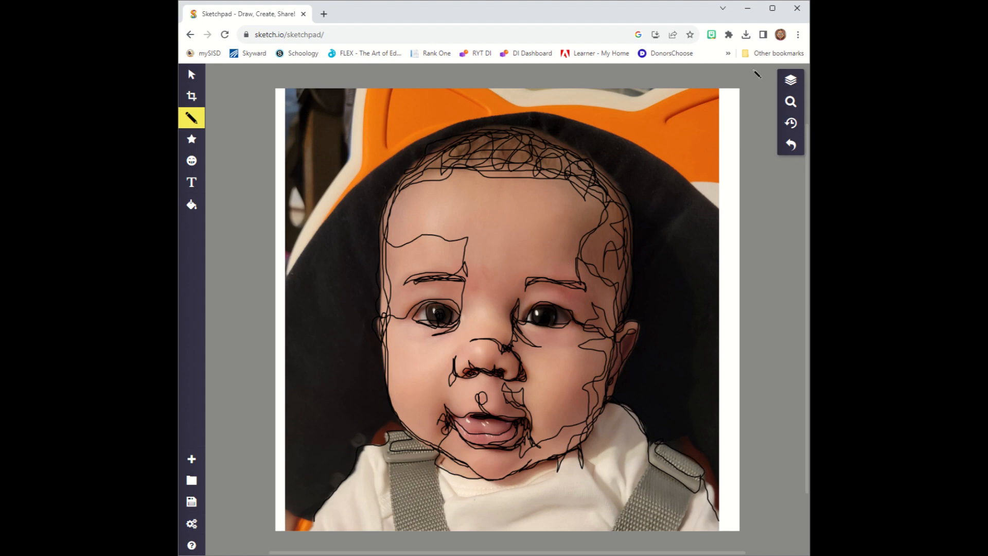
Step: Hide the photo layer 20230228_065049.jpg so only the pencil lines show over the white background, and close the layer list
left_click(784, 82)
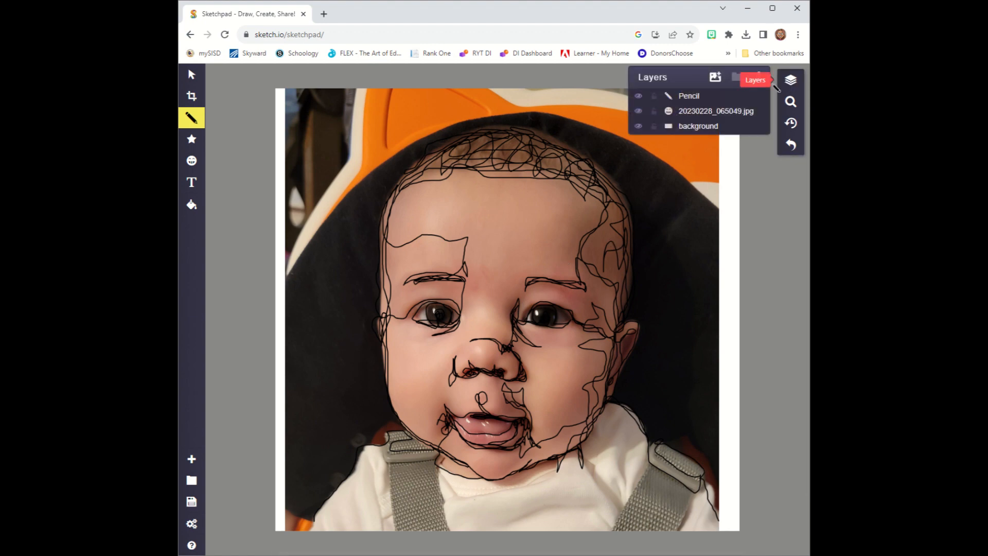
left_click(639, 110)
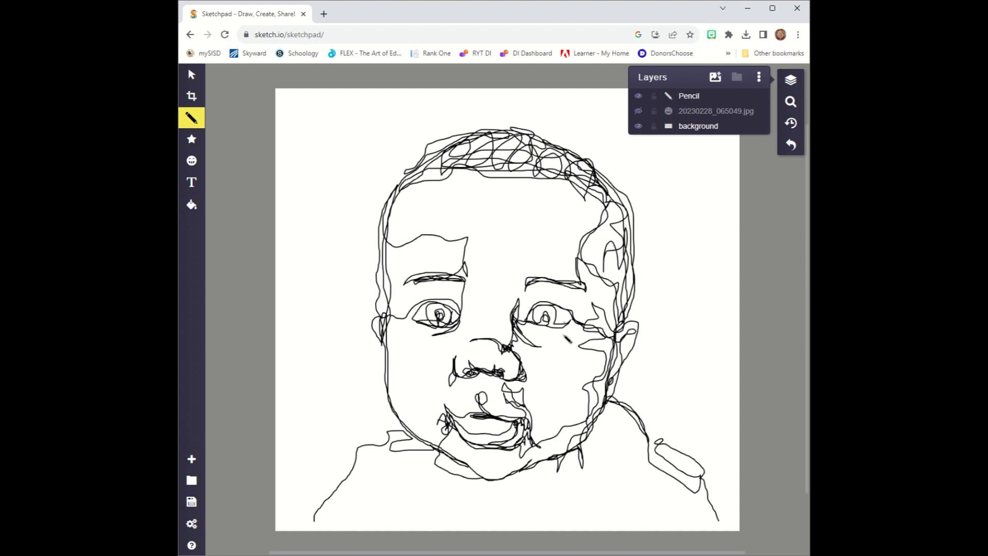
left_click(791, 82)
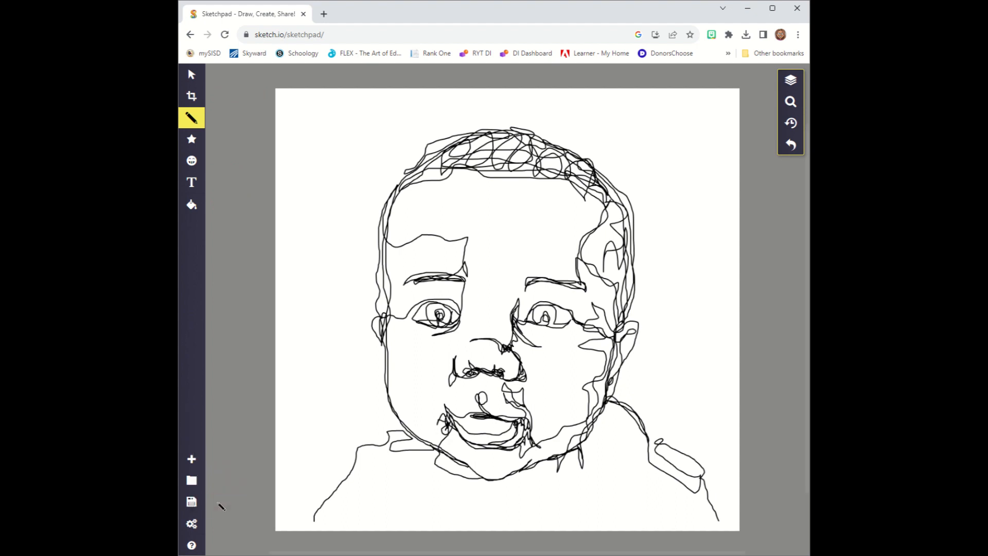
Step: Export the finished line drawing as a JPEG download and return to the canvas
left_click(191, 503)
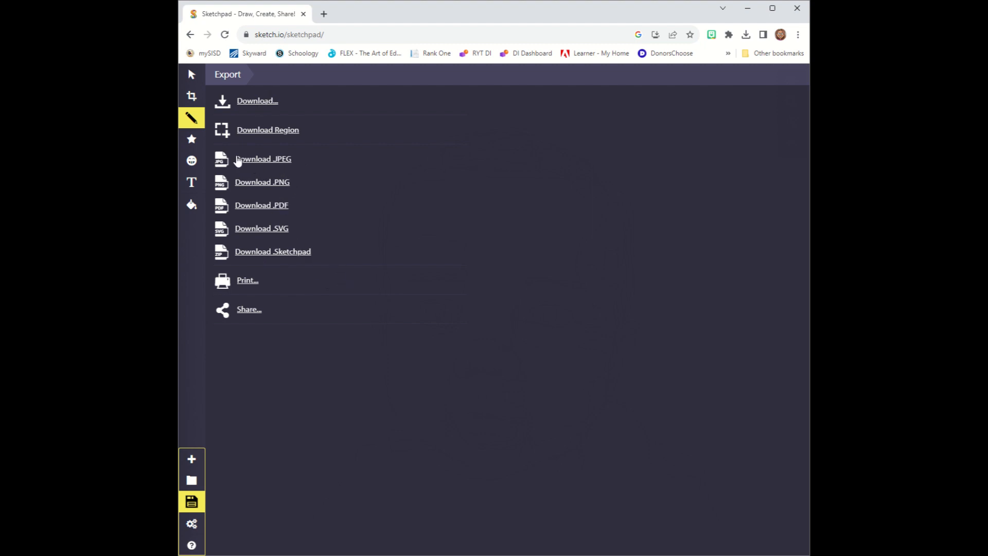
left_click(261, 161)
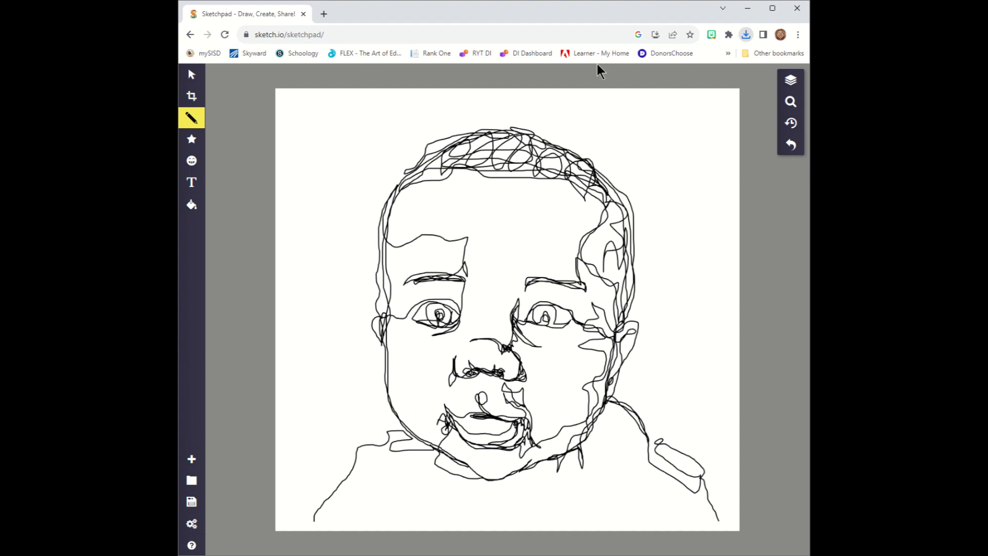
left_click(723, 269)
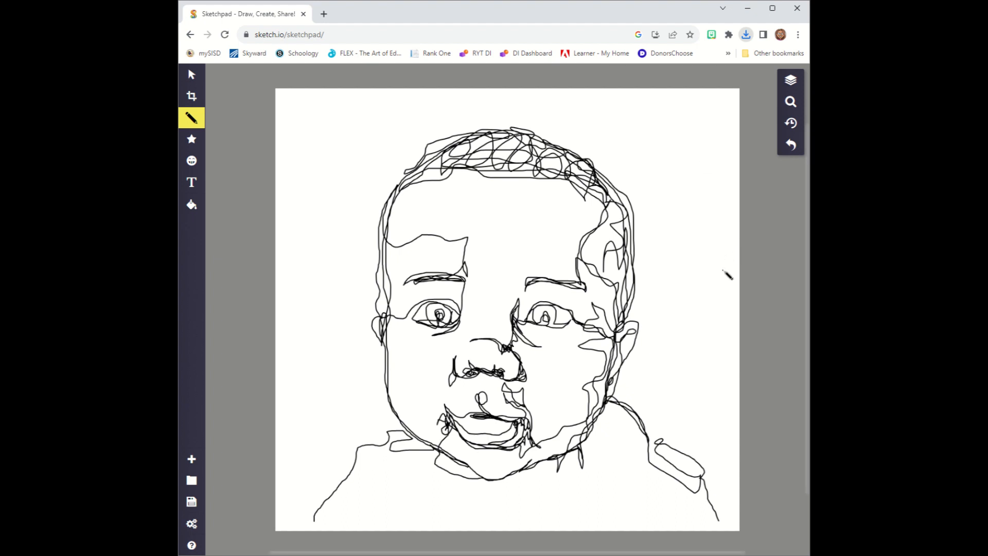